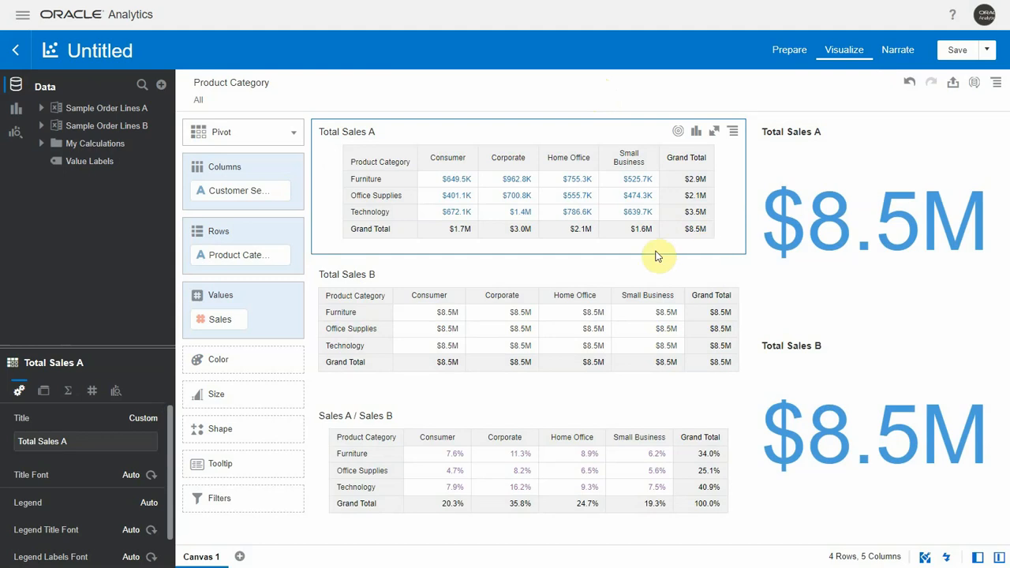
# Inspect the Sales B and Sales A/B tables and briefly filter Product Category to Furniture, then clear it
pyautogui.click(544, 273)
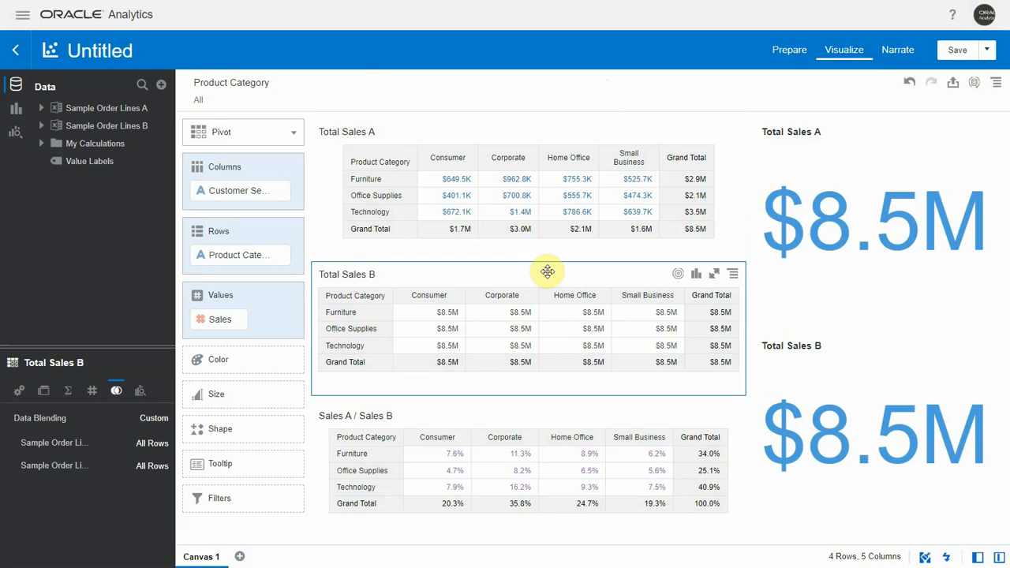
pyautogui.click(662, 413)
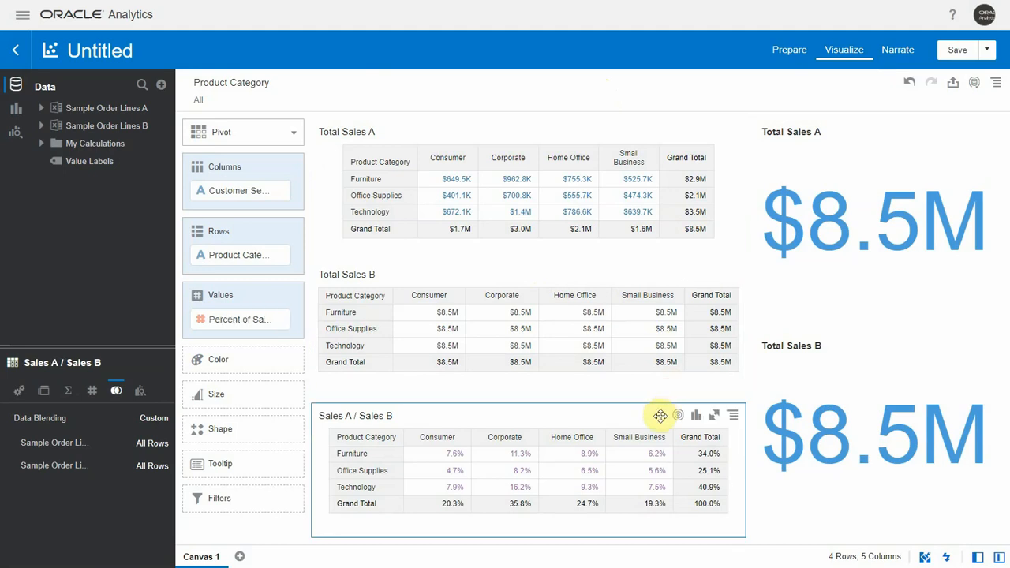
pyautogui.click(213, 95)
pyautogui.click(211, 165)
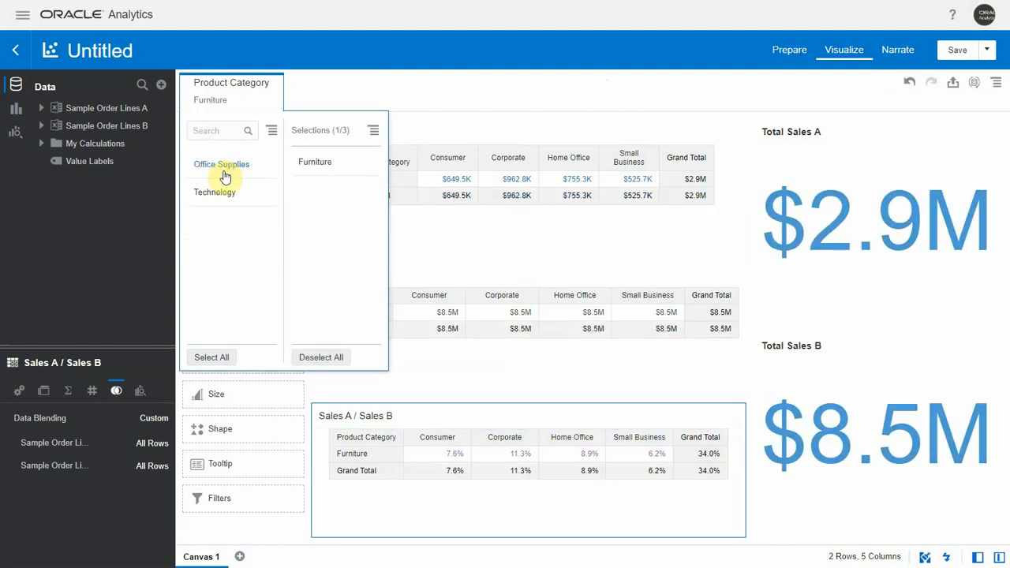
pyautogui.click(315, 162)
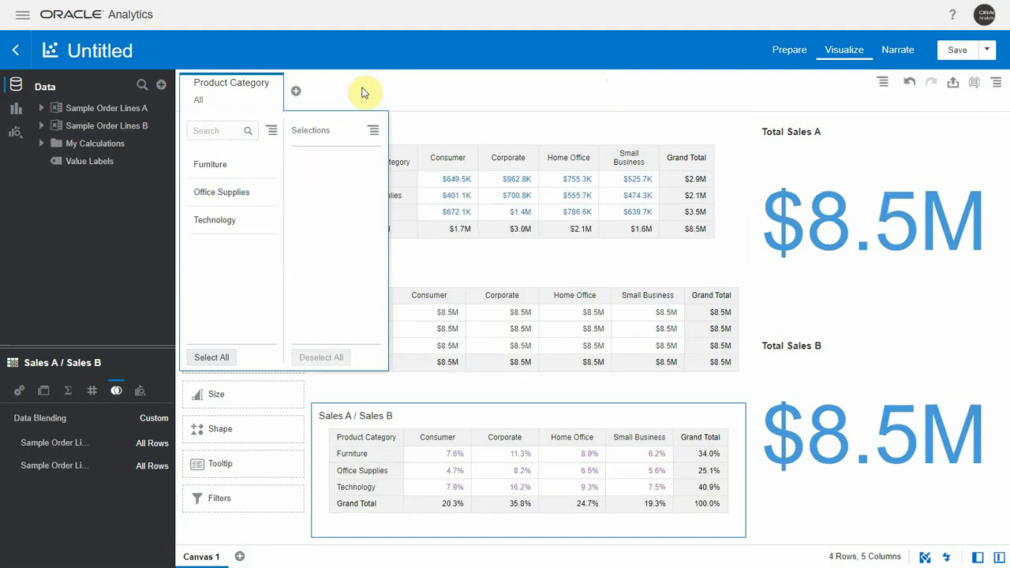
pyautogui.click(365, 92)
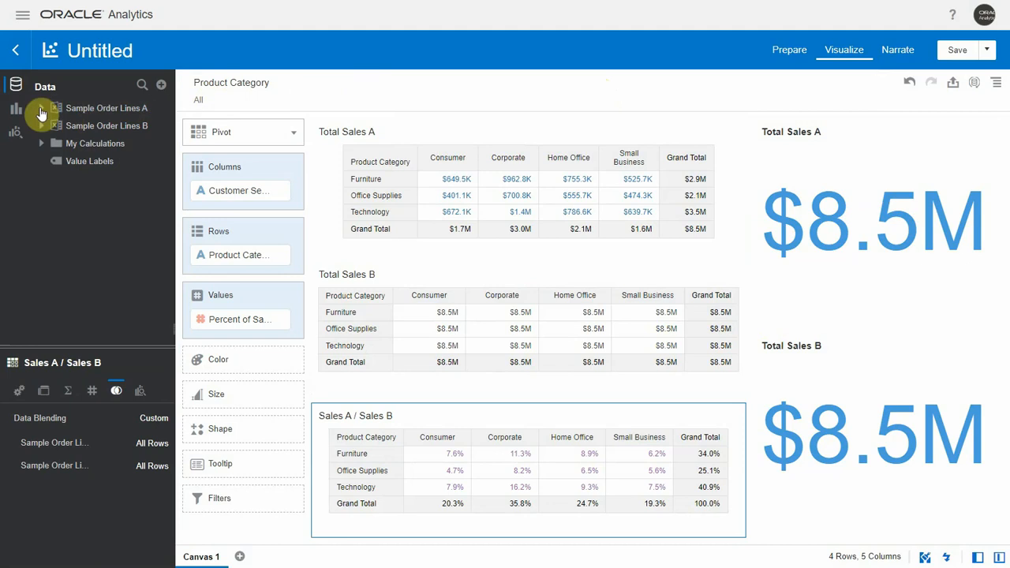
# Add Order Date Year from Sample Order Lines A as a canvas filter set to 2014
pyautogui.click(41, 108)
pyautogui.scroll(-5, 63, 251)
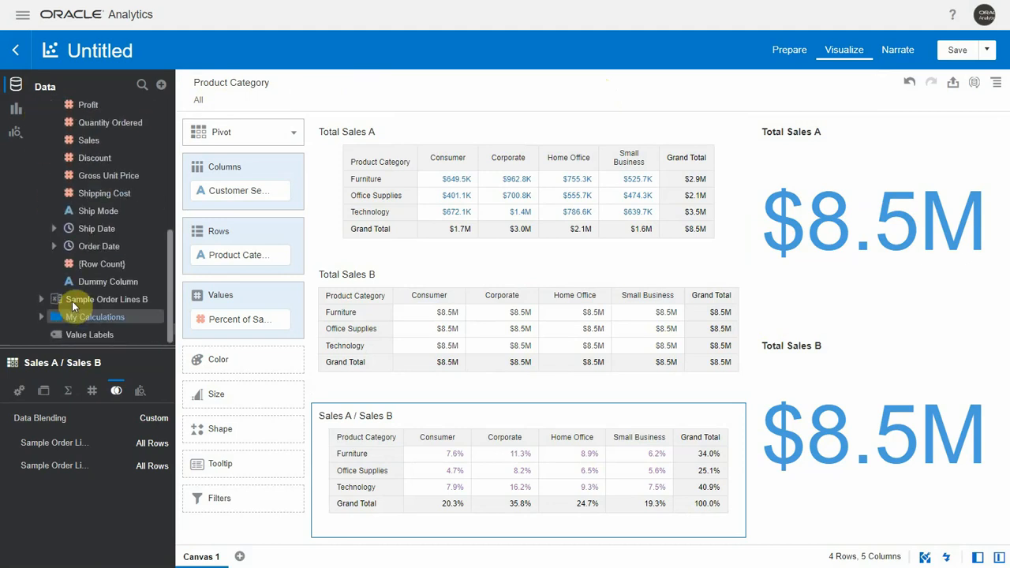
pyautogui.scroll(-3, 63, 251)
pyautogui.click(54, 247)
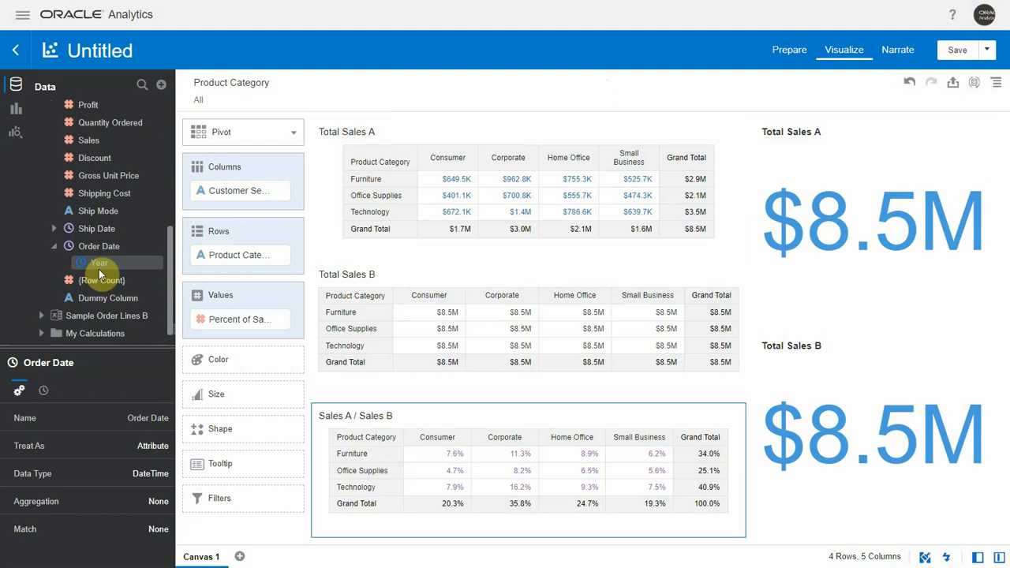
pyautogui.moveTo(99, 263); pyautogui.dragTo(294, 108)
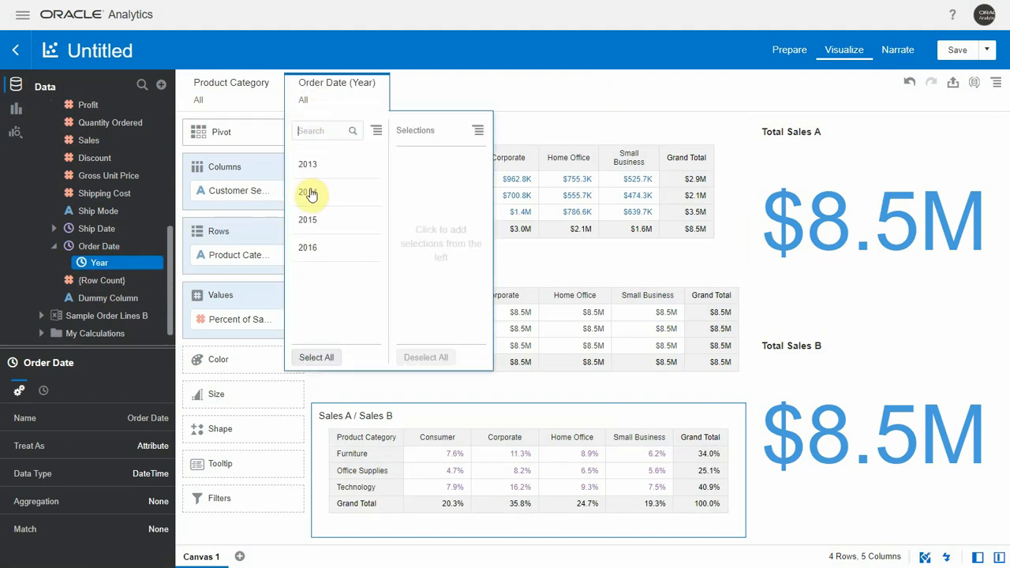
pyautogui.click(311, 195)
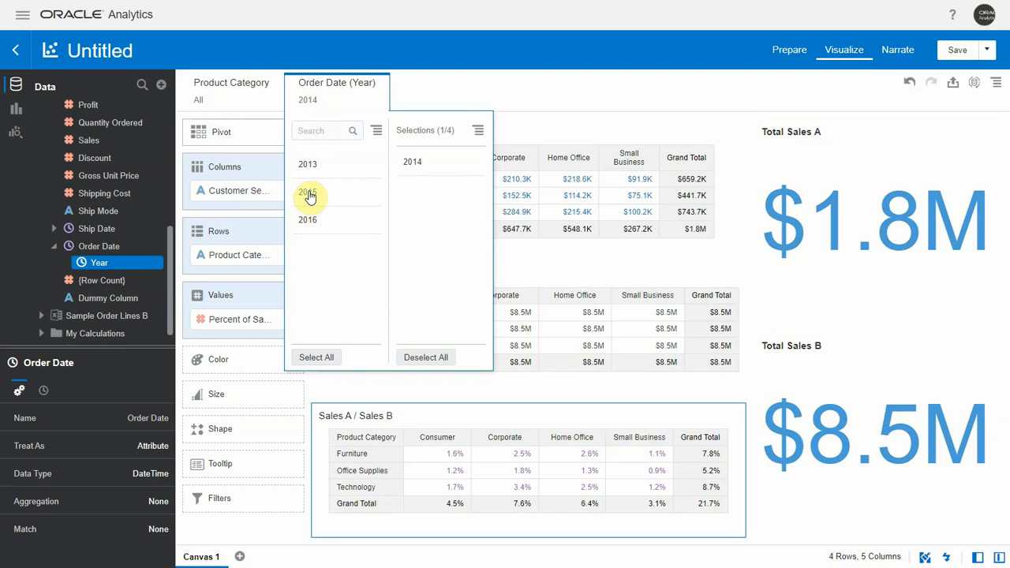
# Set the Product Category filter to Technology and switch to the data preparation diagram
pyautogui.click(231, 100)
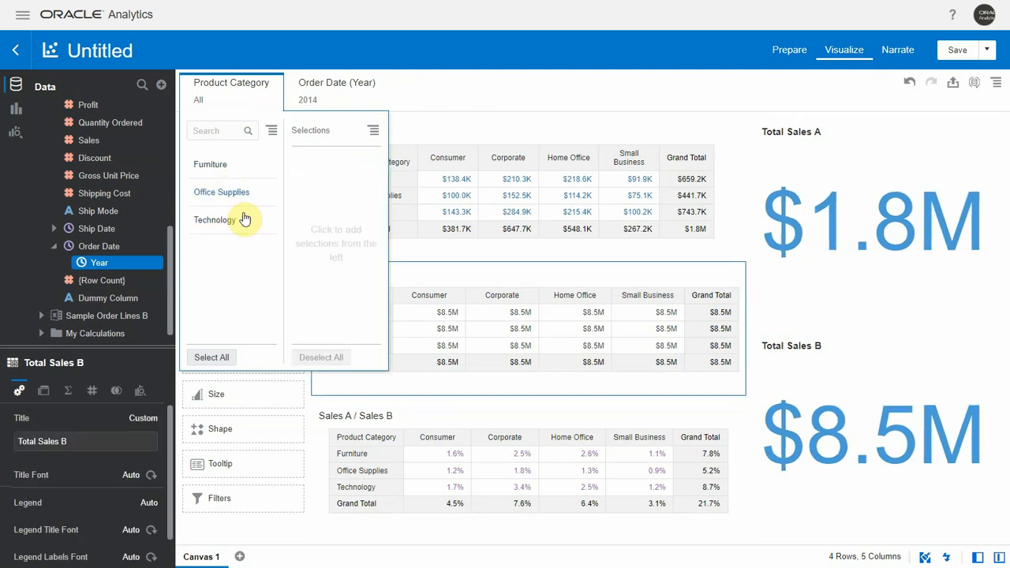
pyautogui.click(215, 219)
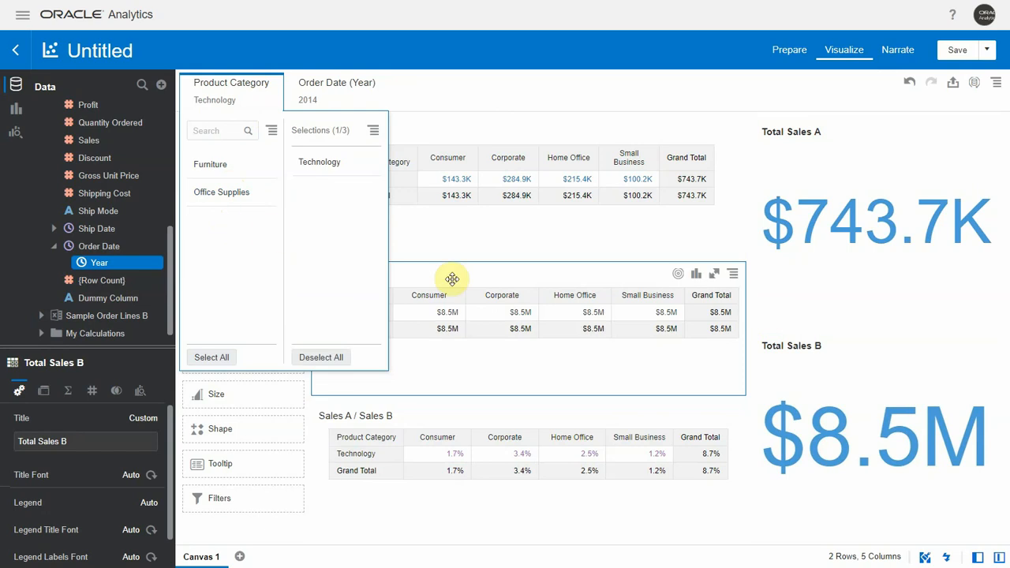
pyautogui.click(463, 385)
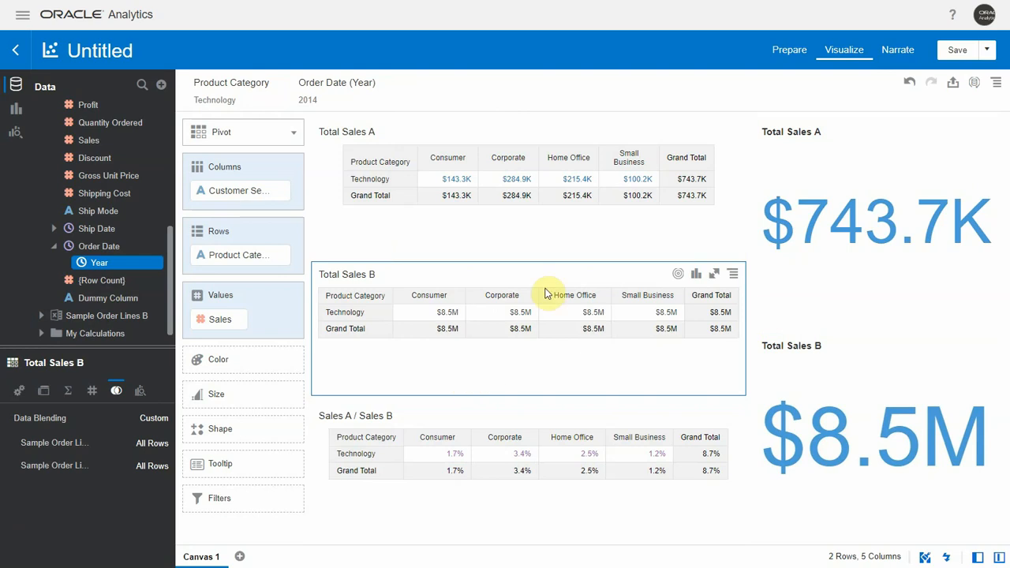
pyautogui.click(789, 50)
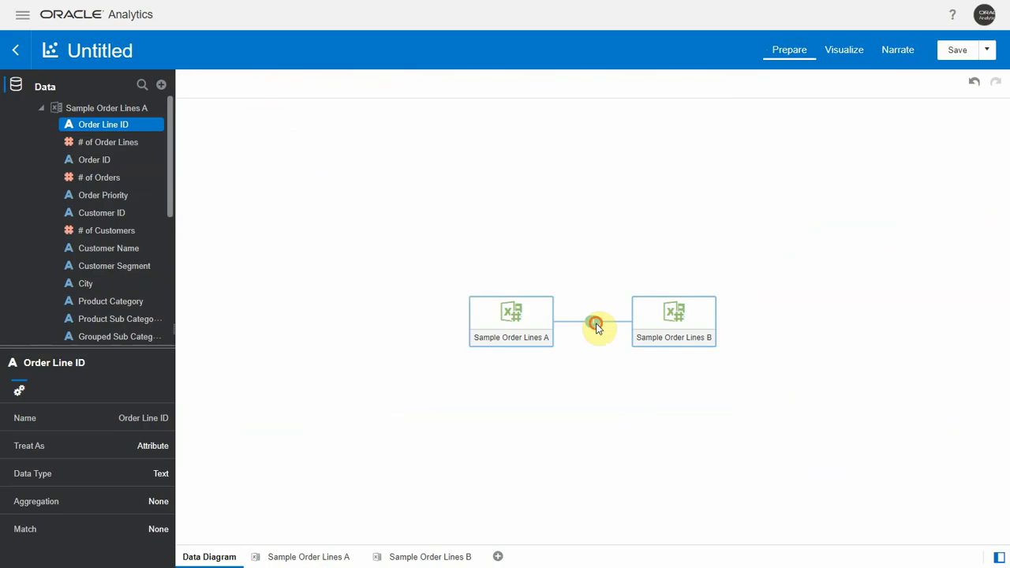
# Add an Order Date-to-Order Date match between Sample Order Lines B and A and confirm it
pyautogui.click(593, 321)
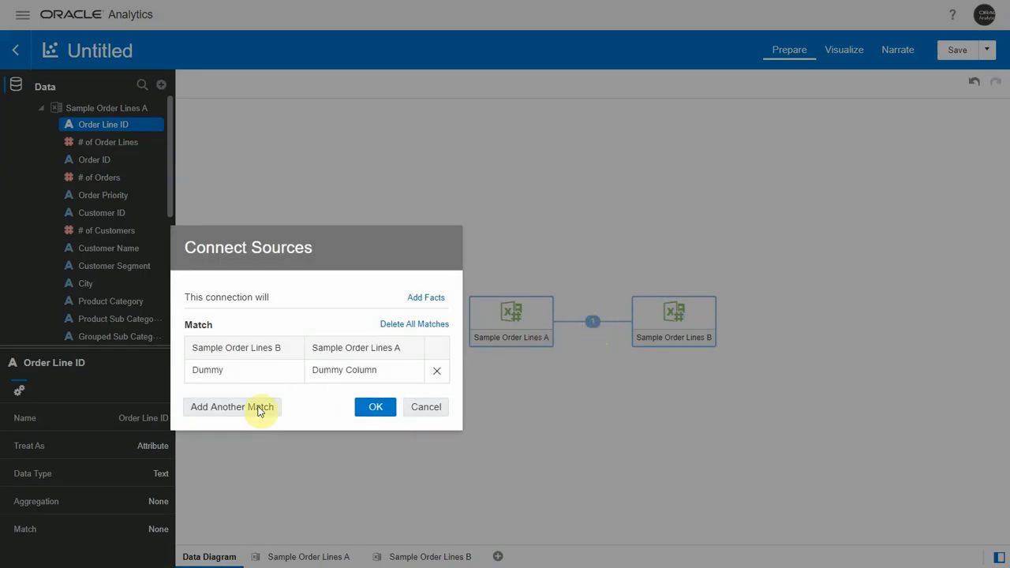
pyautogui.click(248, 407)
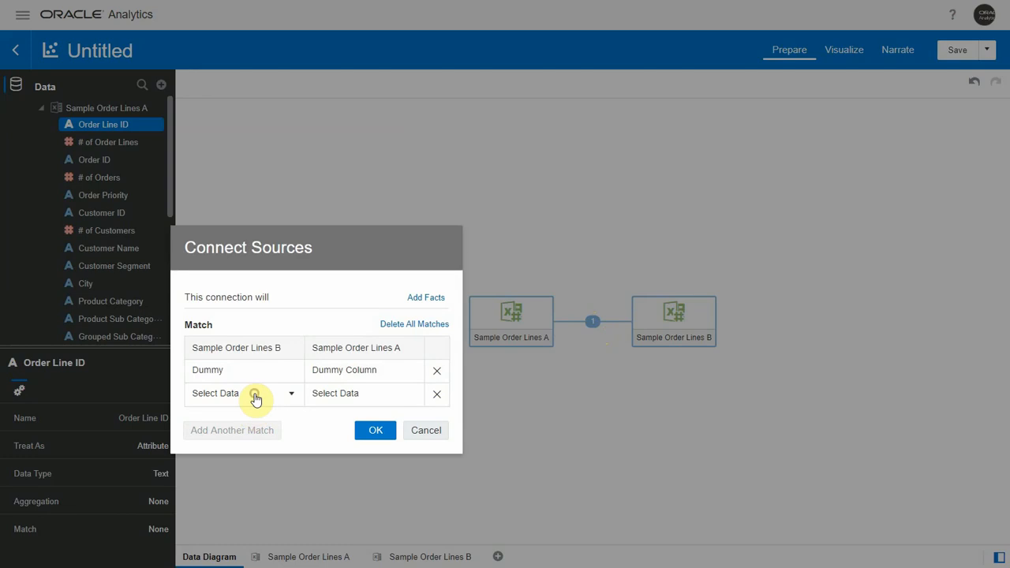
pyautogui.click(252, 392)
pyautogui.scroll(-5, 276, 327)
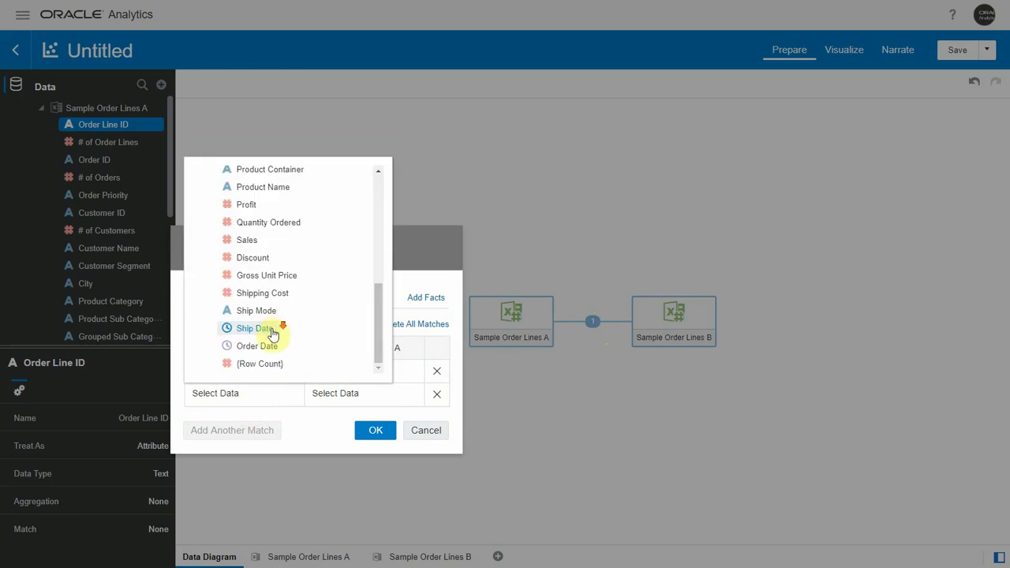
pyautogui.click(270, 344)
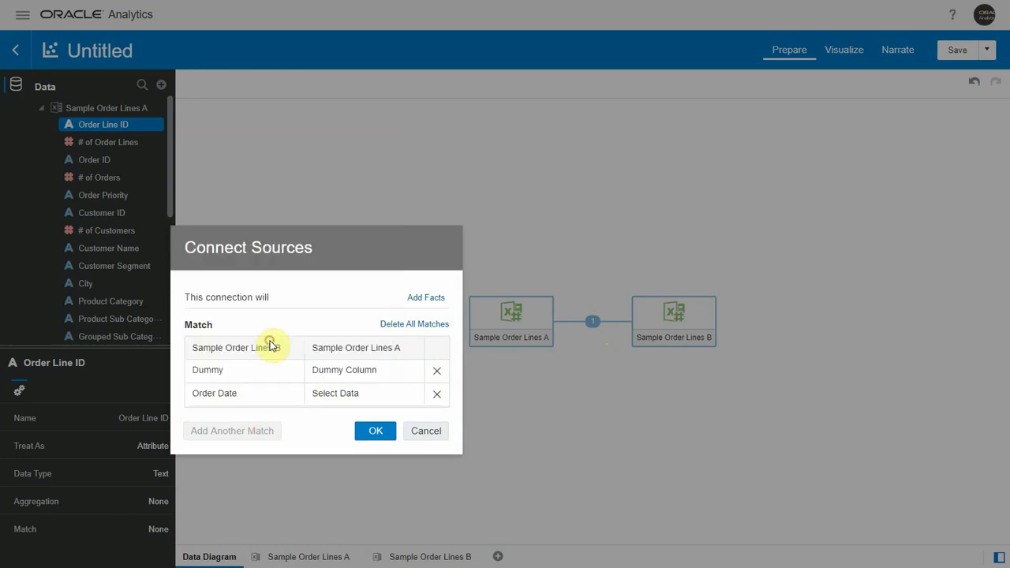
pyautogui.click(331, 393)
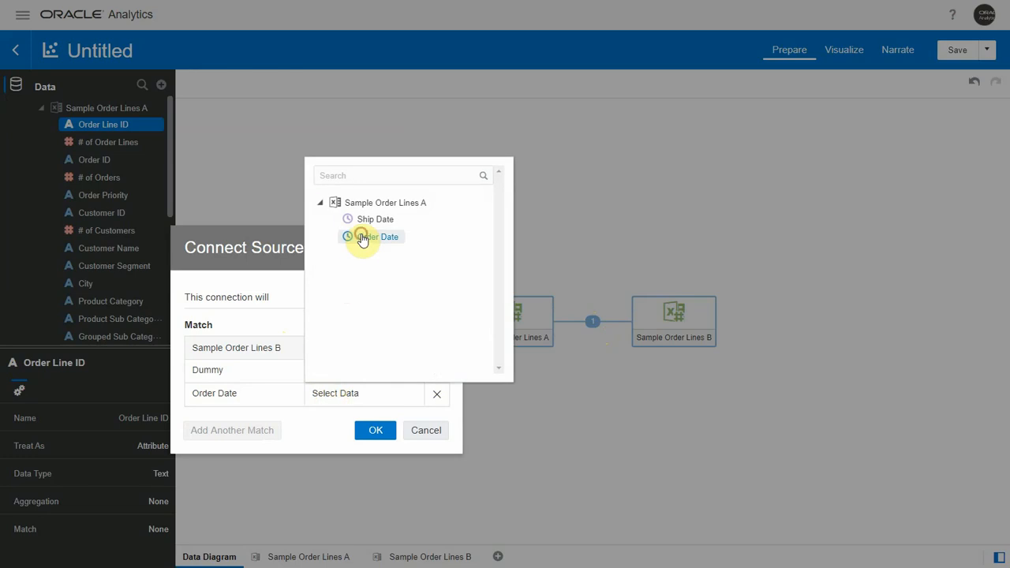
pyautogui.click(377, 236)
pyautogui.click(376, 430)
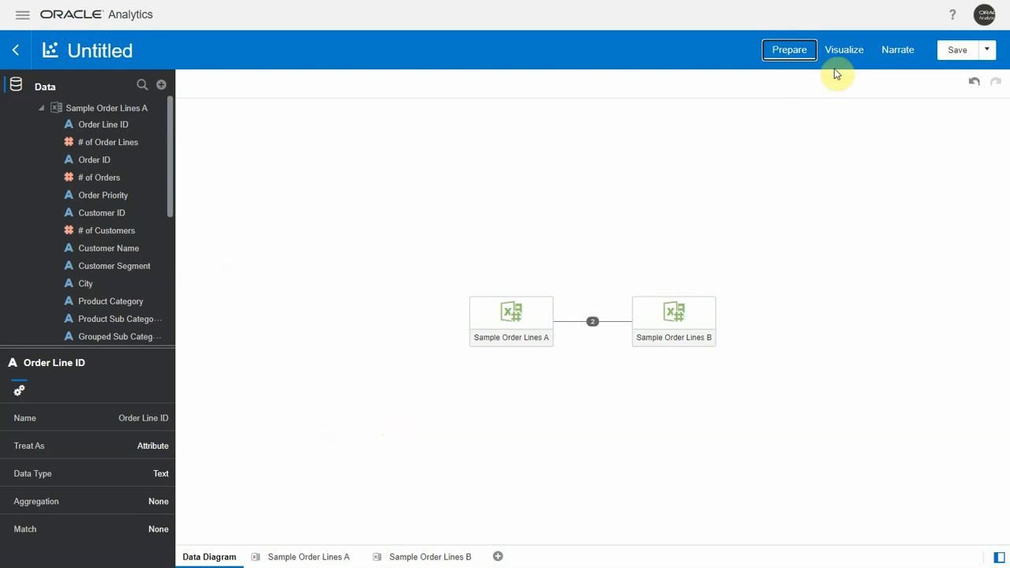
# Back on the canvas, change the order year filter to 2015
pyautogui.click(844, 49)
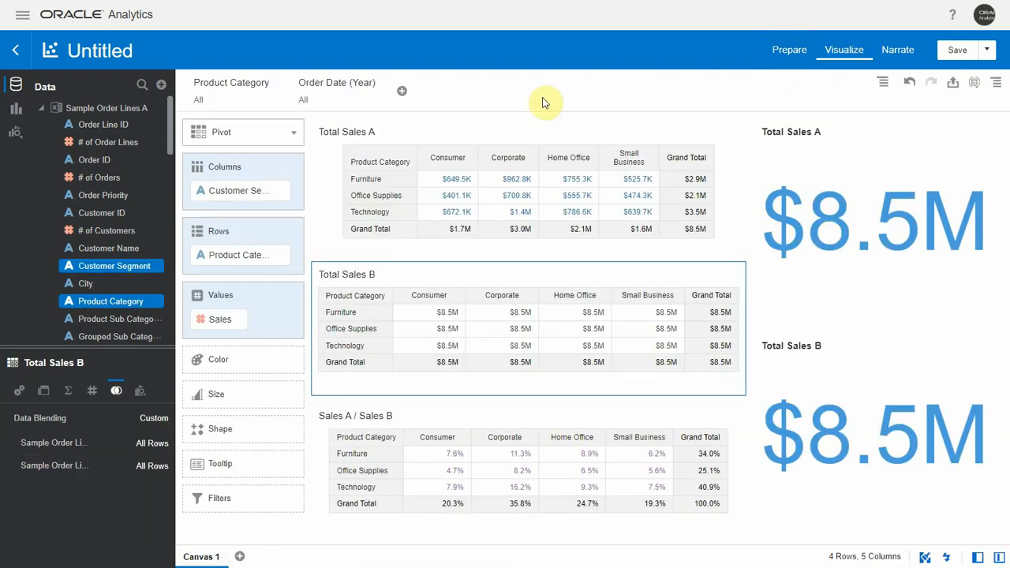
pyautogui.moveTo(337, 91)
pyautogui.click(305, 104)
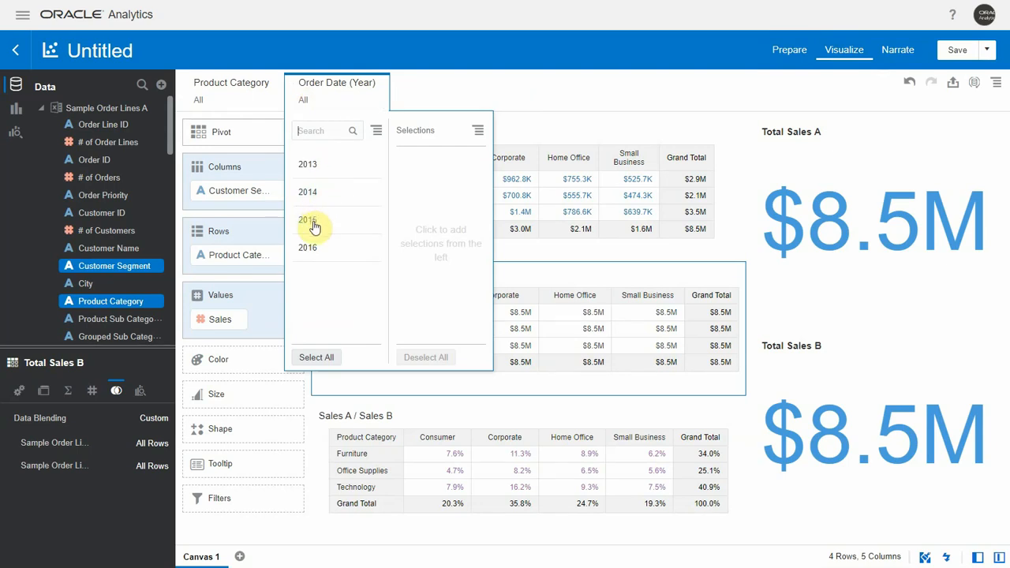
pyautogui.click(314, 227)
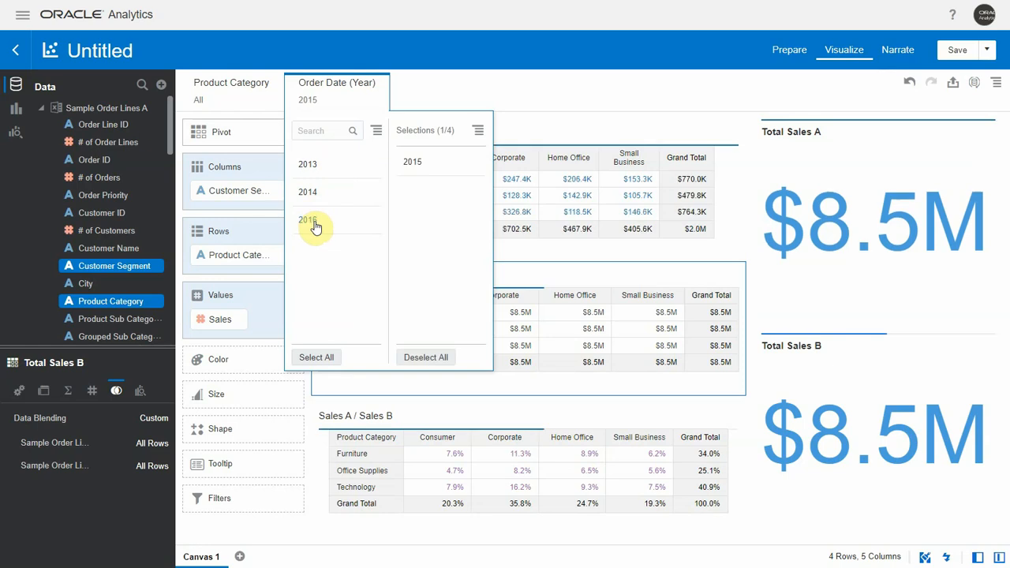
pyautogui.click(324, 108)
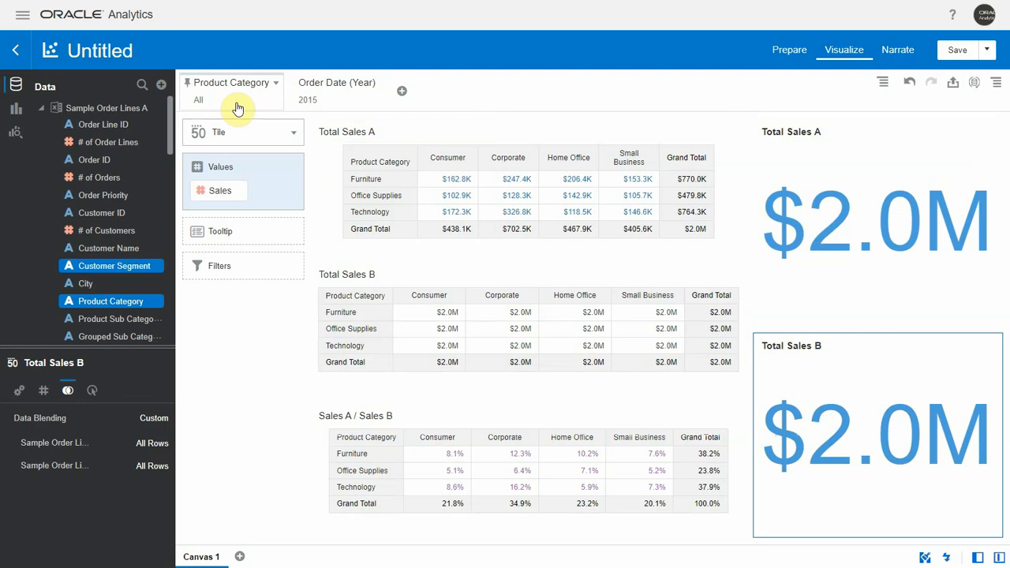
# Filter Product Category to Technology only and view the tables
pyautogui.click(201, 100)
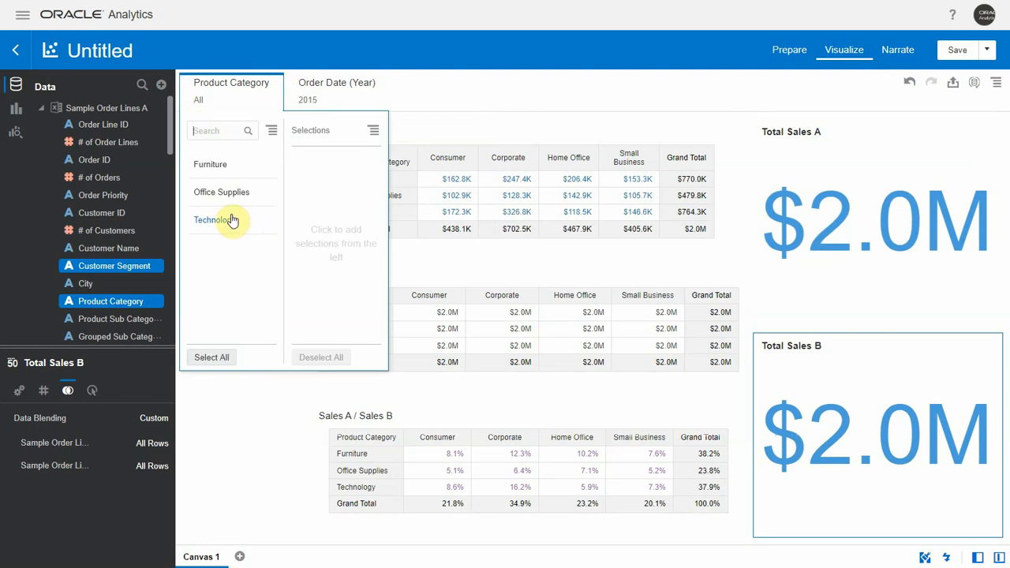
pyautogui.click(230, 220)
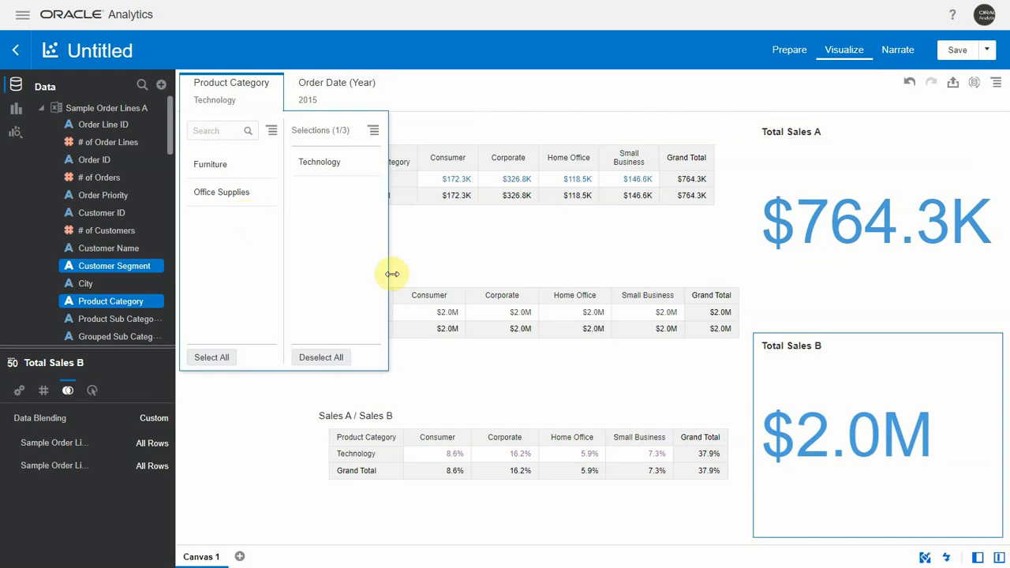
pyautogui.moveTo(697, 381)
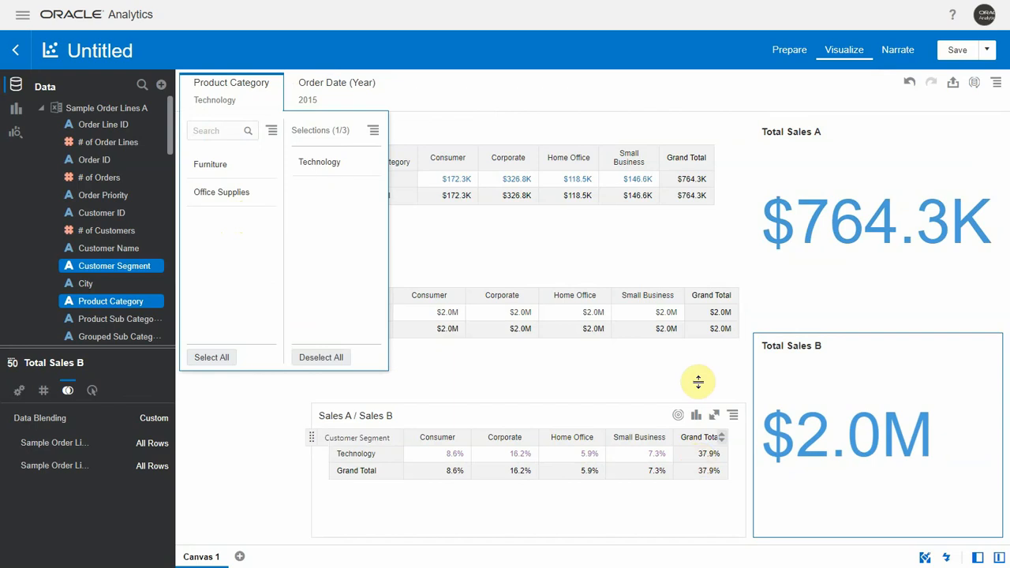
pyautogui.click(633, 82)
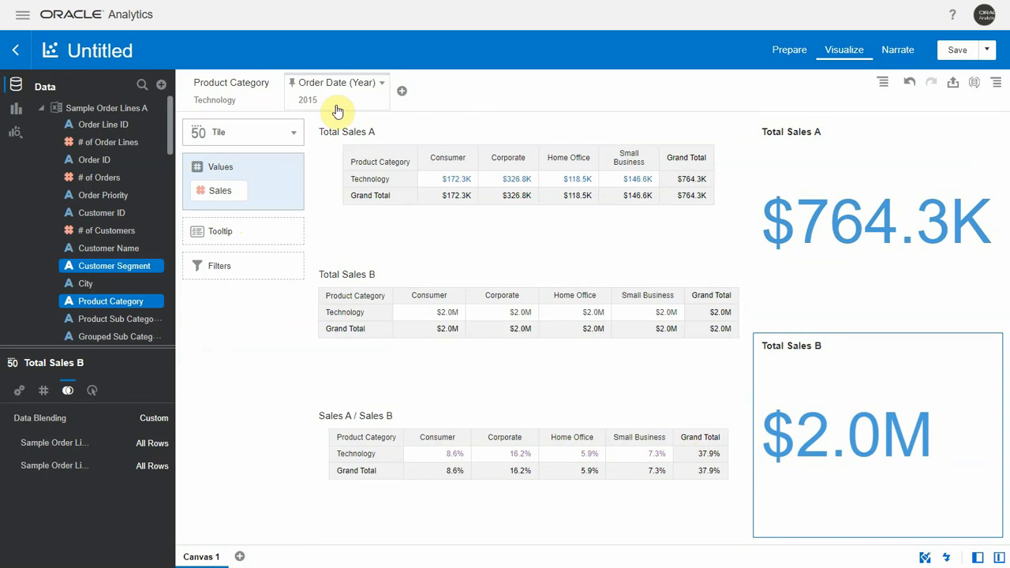
# Change the Product Category filter to Office Supplies and Technology
pyautogui.click(229, 99)
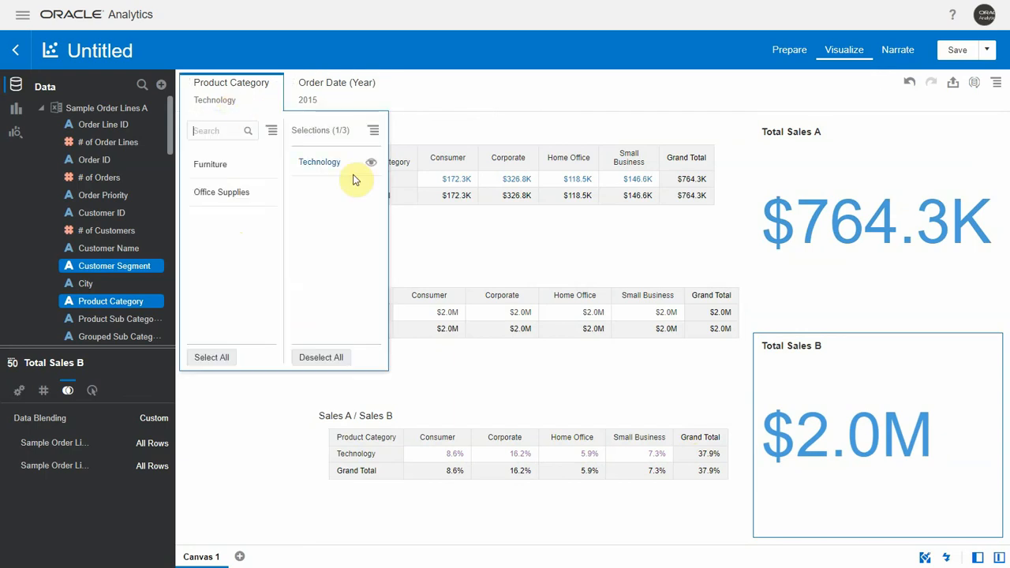
pyautogui.click(315, 161)
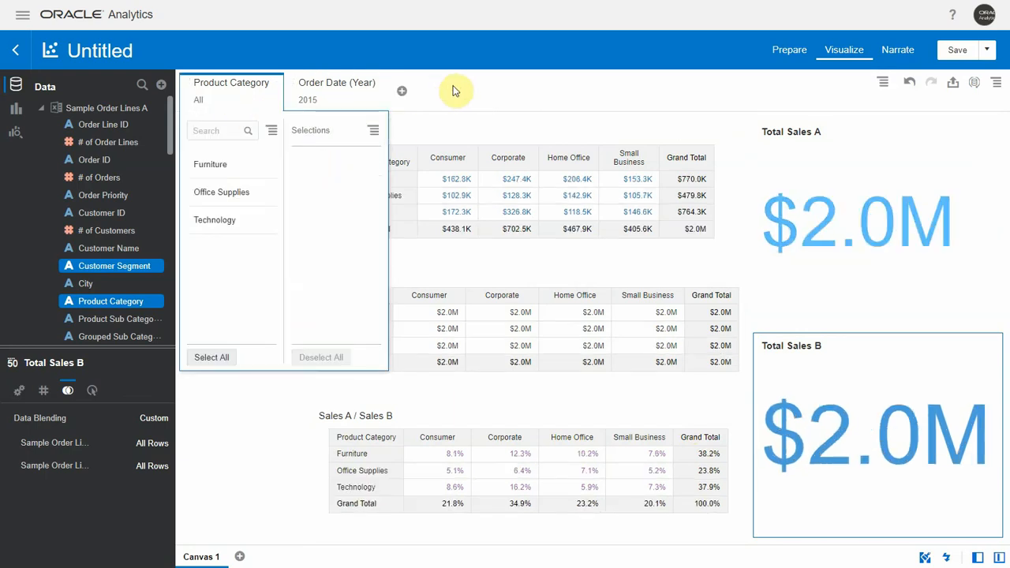
pyautogui.click(221, 192)
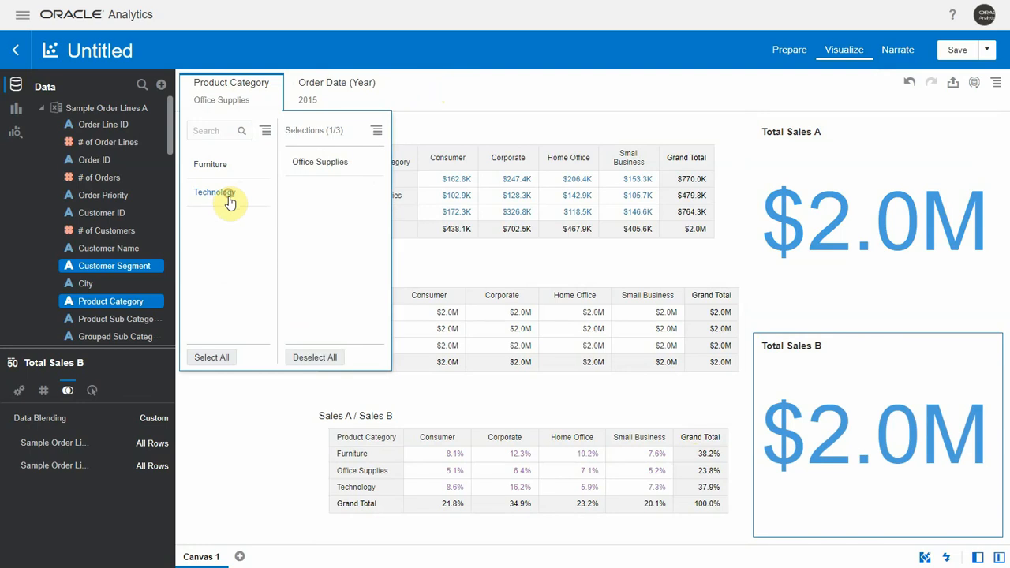
pyautogui.click(214, 192)
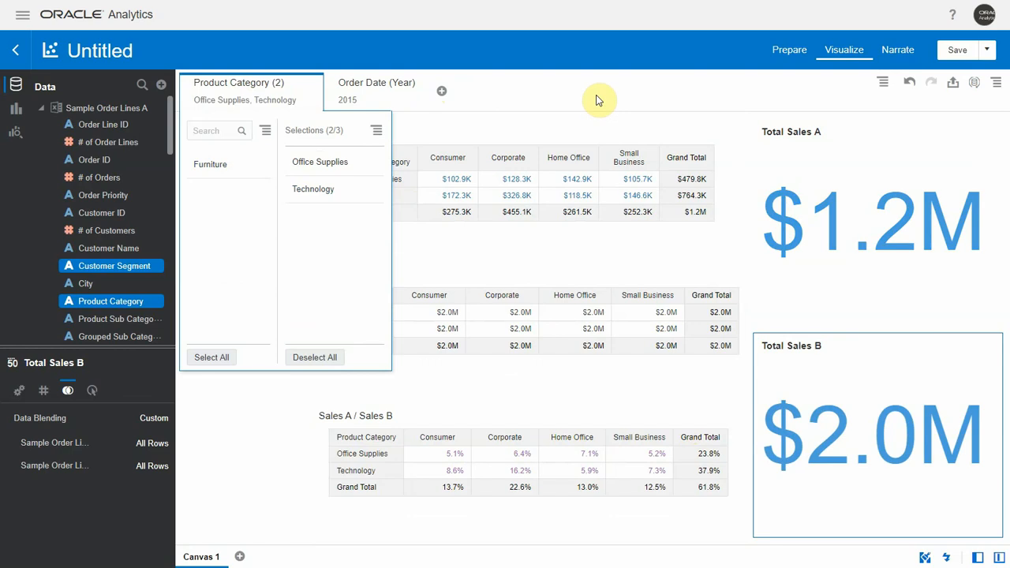
pyautogui.click(597, 100)
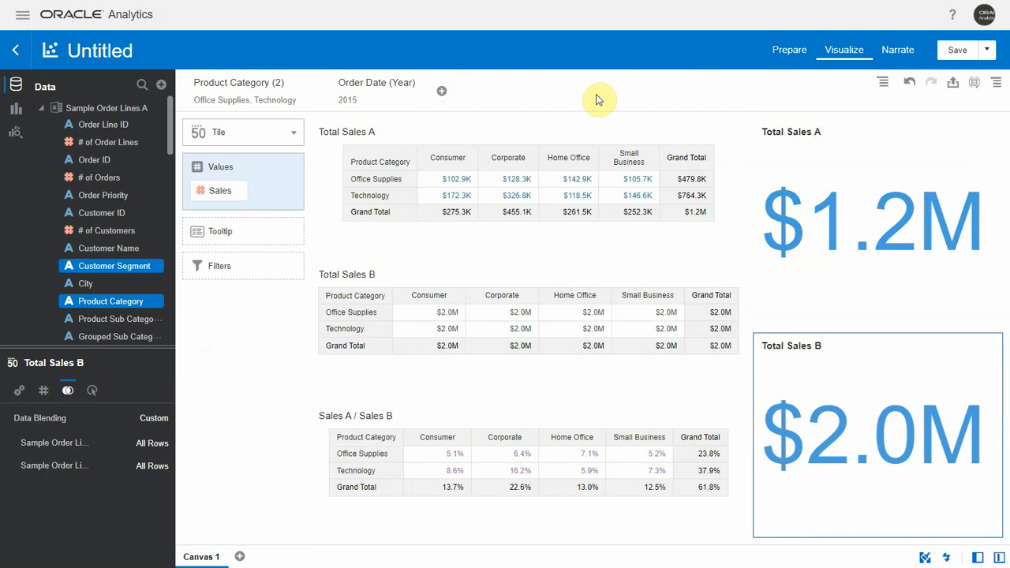
# Add an Order Priority-to-Order Priority match between Sample Order Lines B and A, confirm, and return to the canvas
pyautogui.click(789, 50)
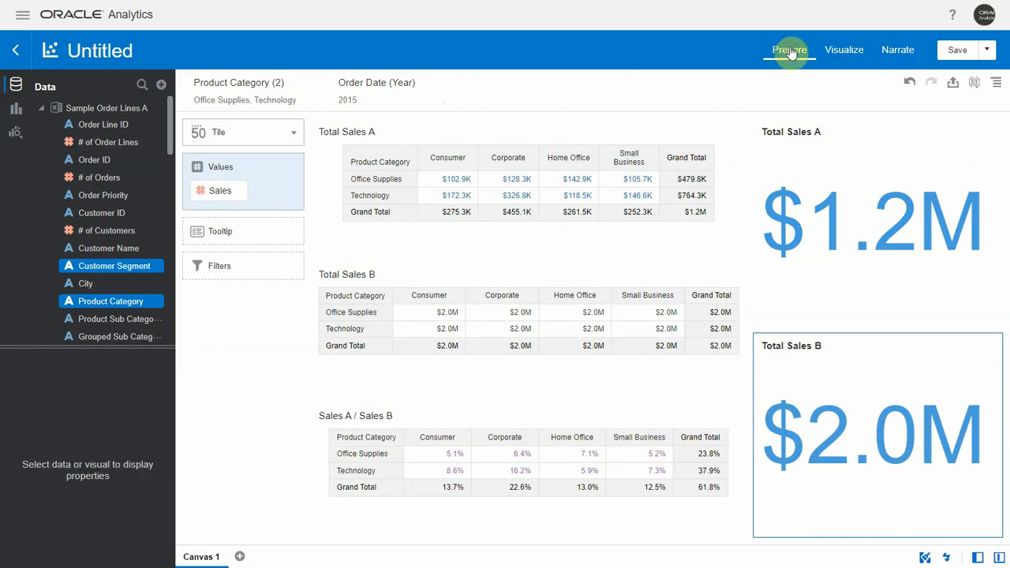
pyautogui.click(590, 322)
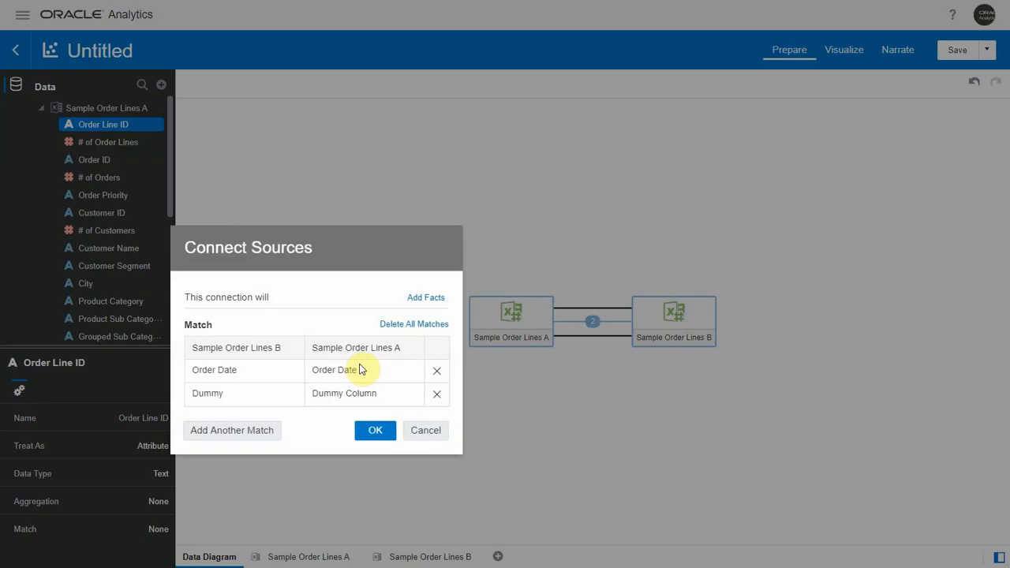
pyautogui.click(258, 431)
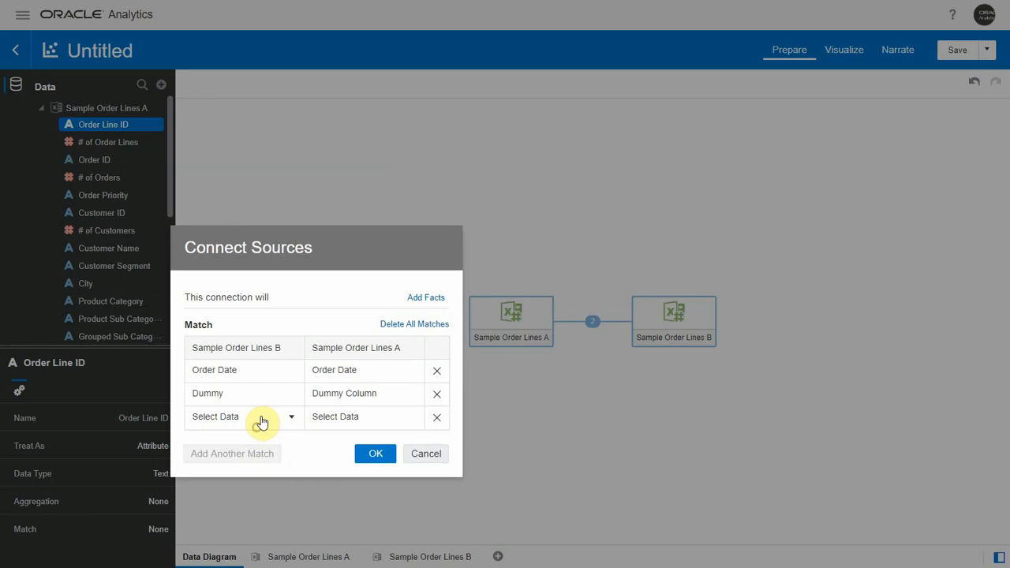
pyautogui.click(263, 416)
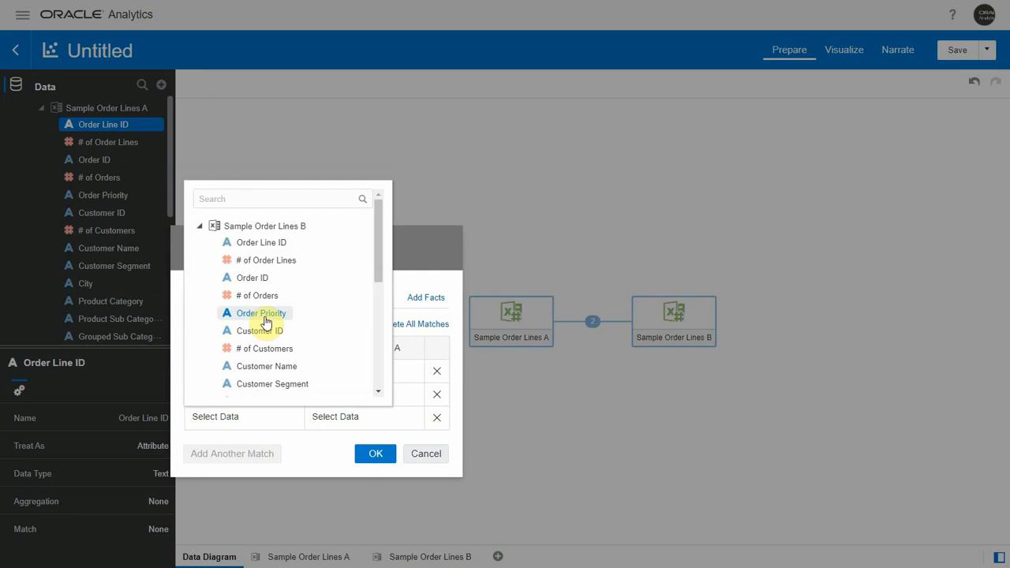
pyautogui.click(266, 317)
pyautogui.click(366, 417)
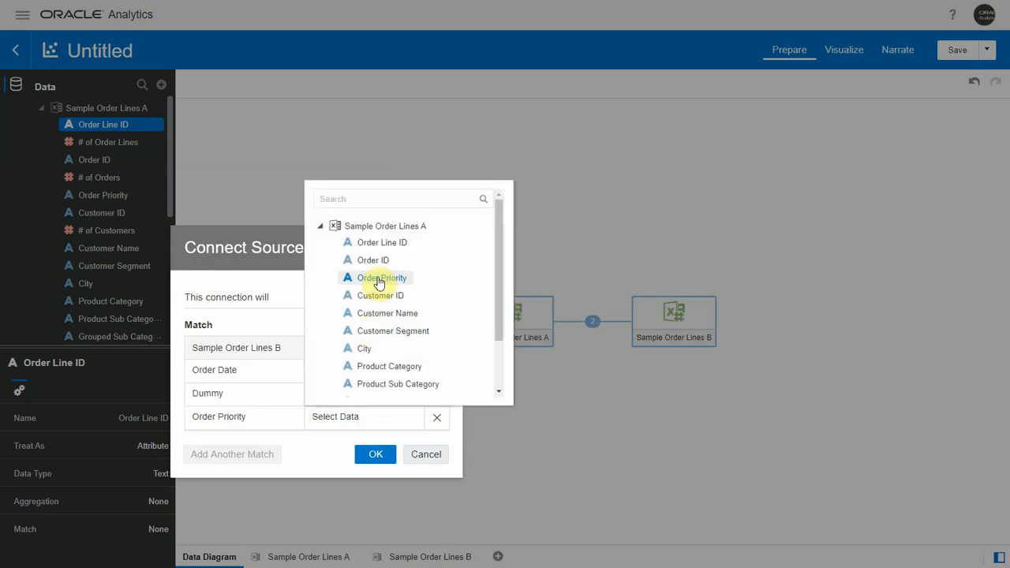
pyautogui.click(381, 278)
pyautogui.click(375, 454)
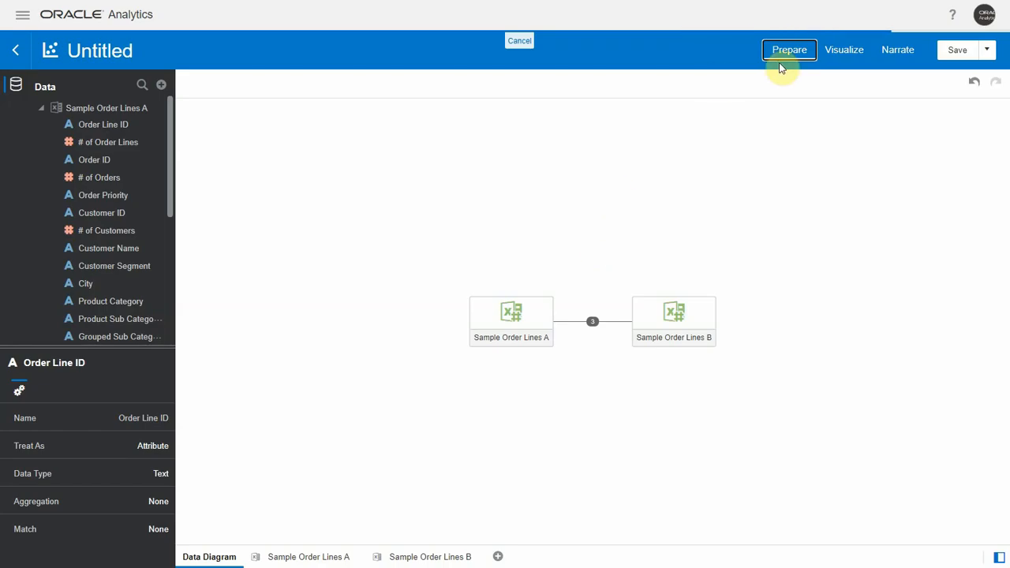
pyautogui.click(844, 50)
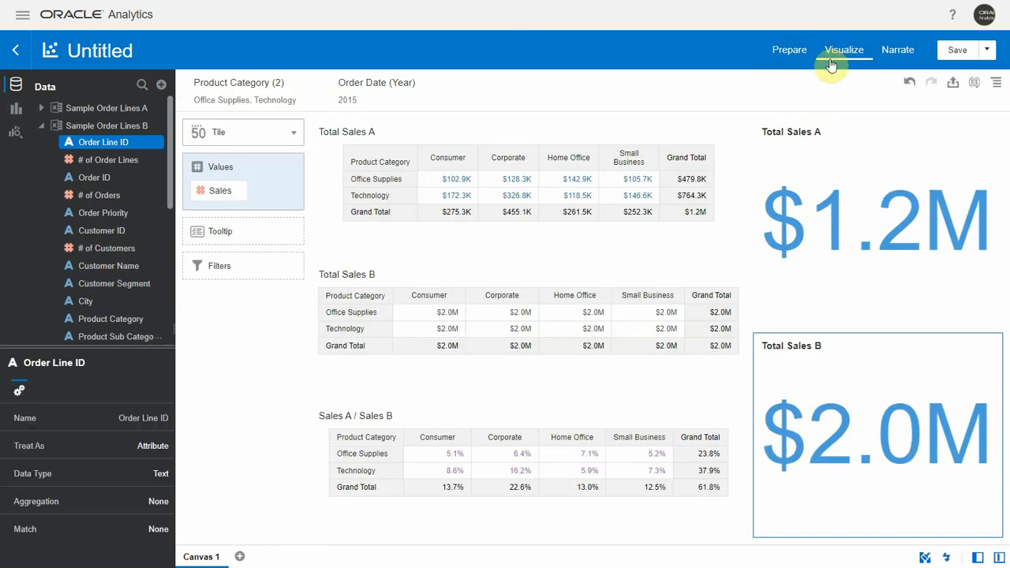
# Clear the Product Category filter so all categories show
pyautogui.click(298, 102)
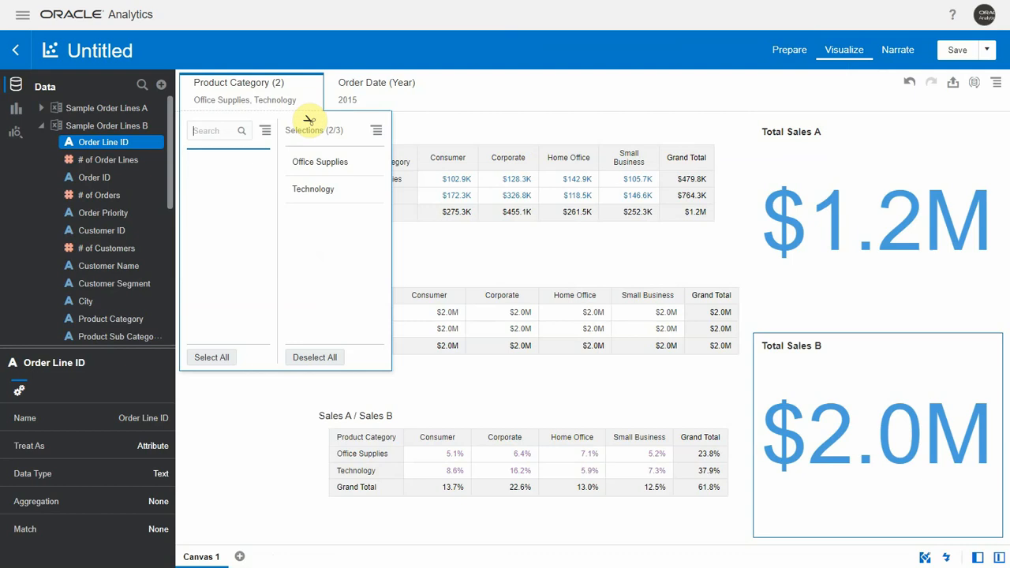
pyautogui.click(312, 163)
pyautogui.click(395, 119)
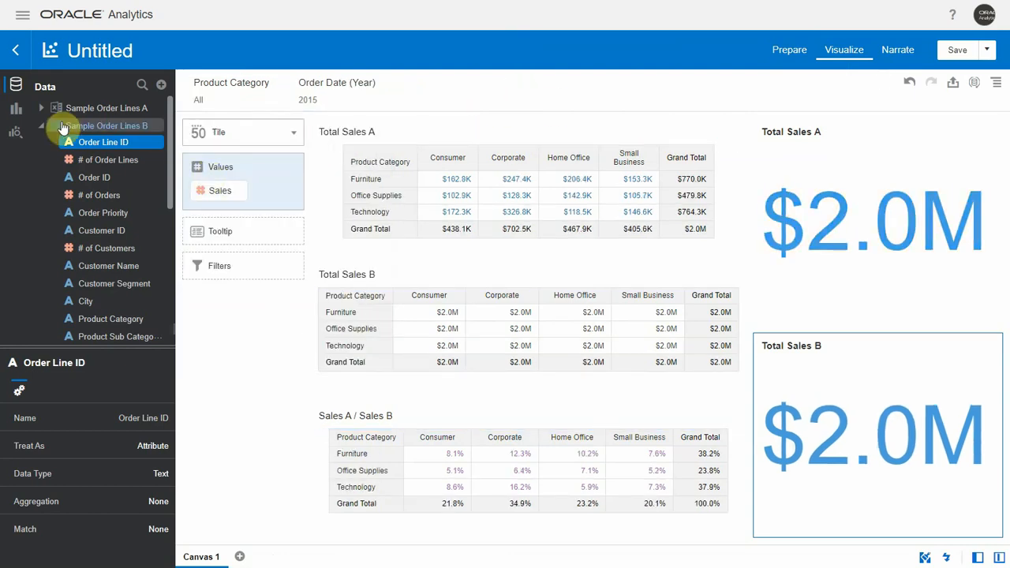
# Add Order Priority from Sample Order Lines A as a canvas filter set to High
pyautogui.click(41, 126)
pyautogui.click(42, 108)
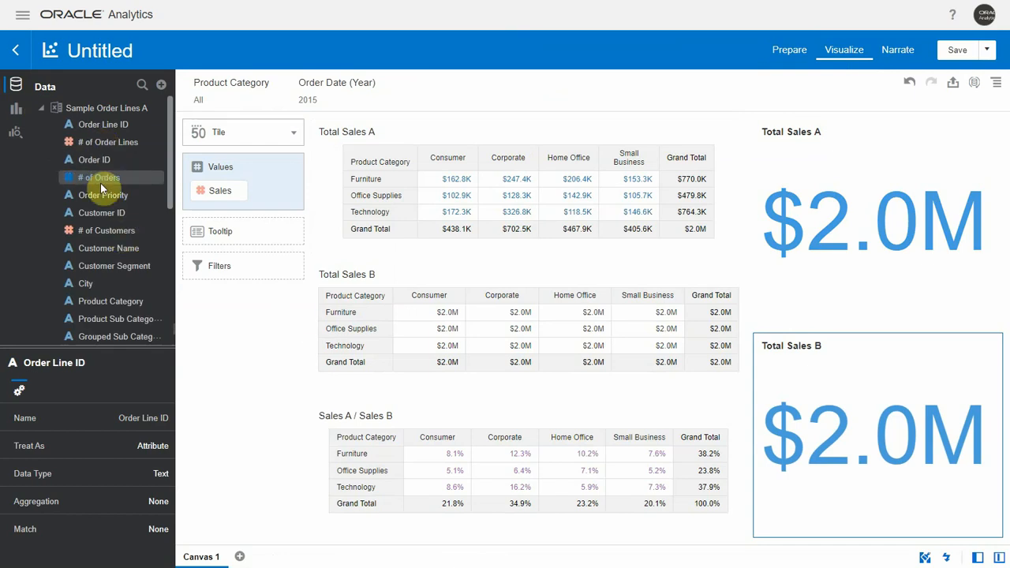
pyautogui.moveTo(103, 195); pyautogui.dragTo(370, 88)
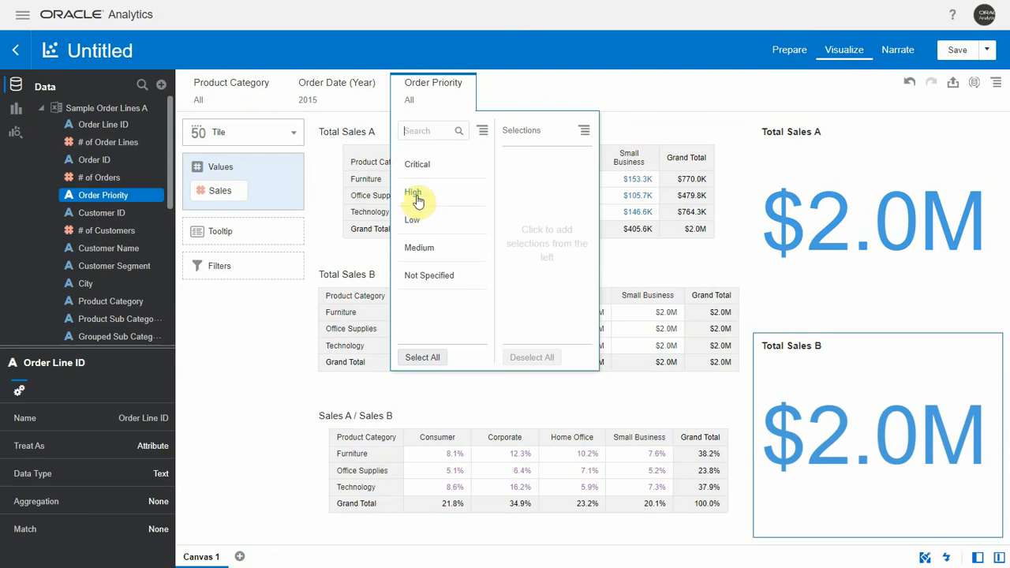
pyautogui.click(413, 192)
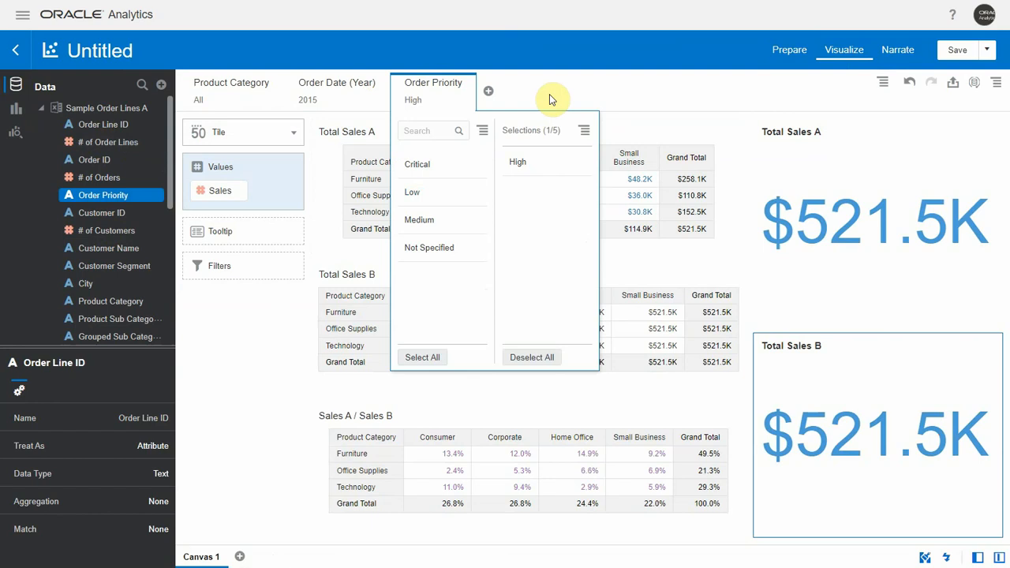
pyautogui.click(549, 94)
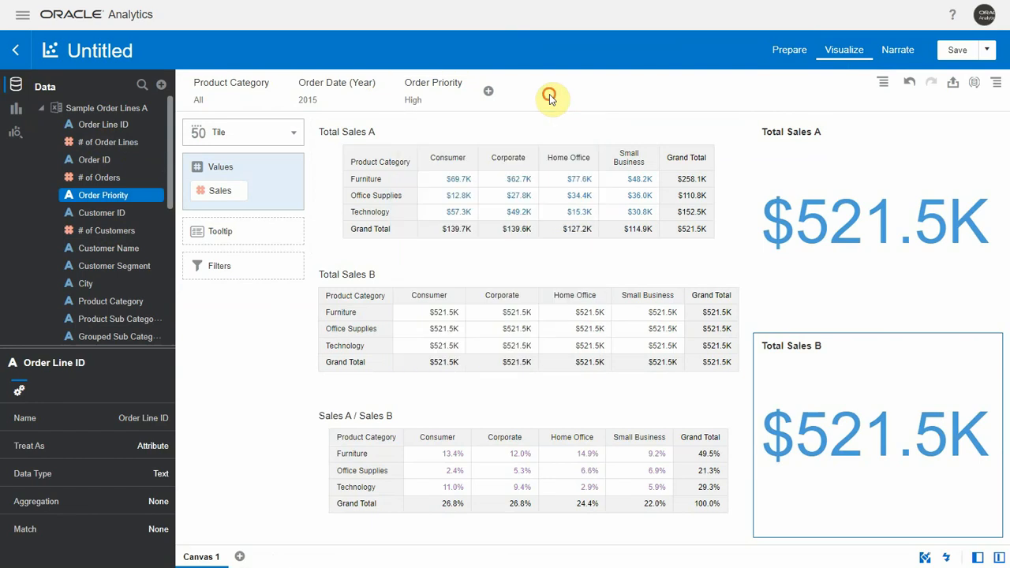
# Set the Product Category filter to Technology and view the tables
pyautogui.click(236, 100)
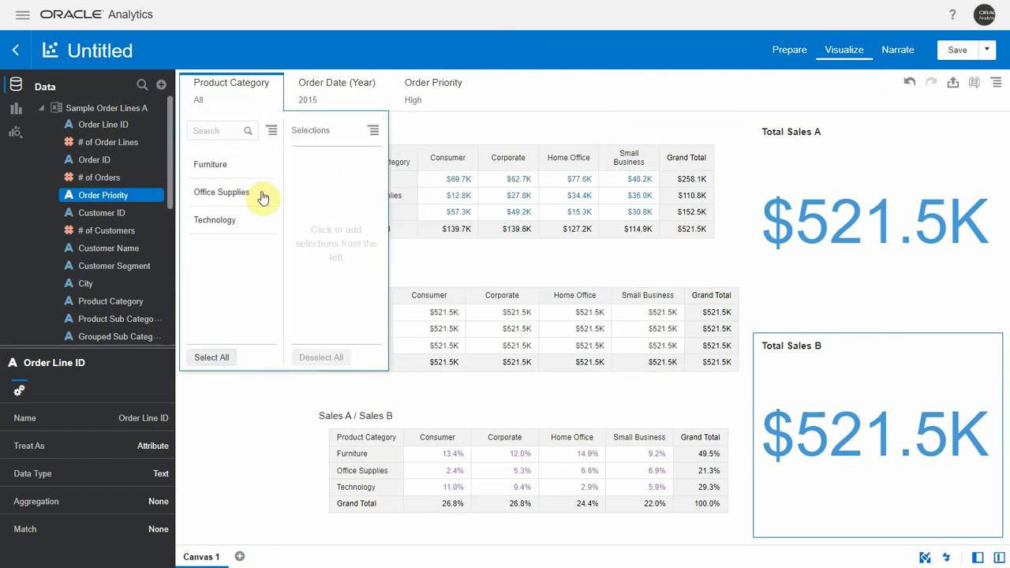
pyautogui.click(222, 221)
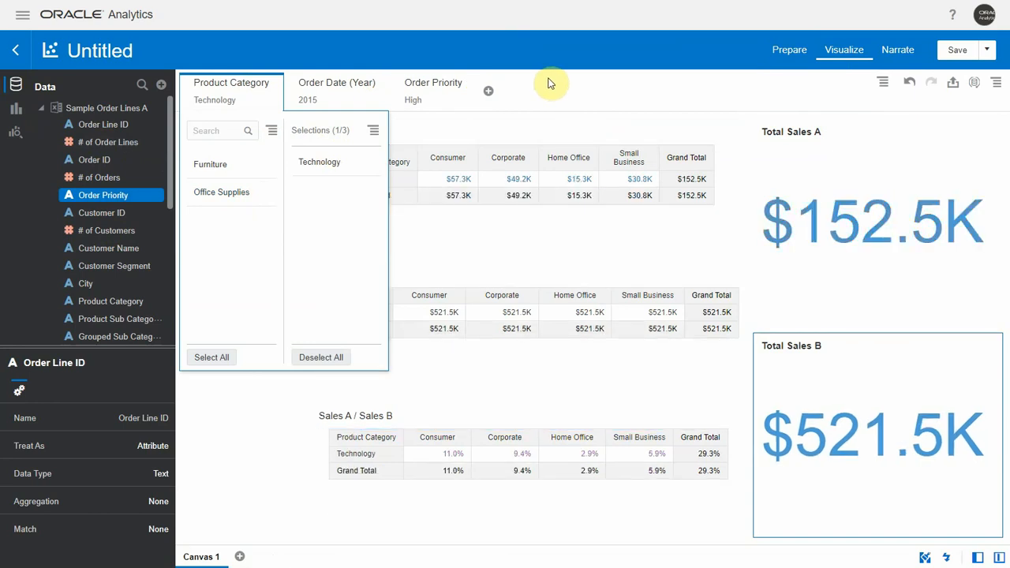
pyautogui.click(550, 84)
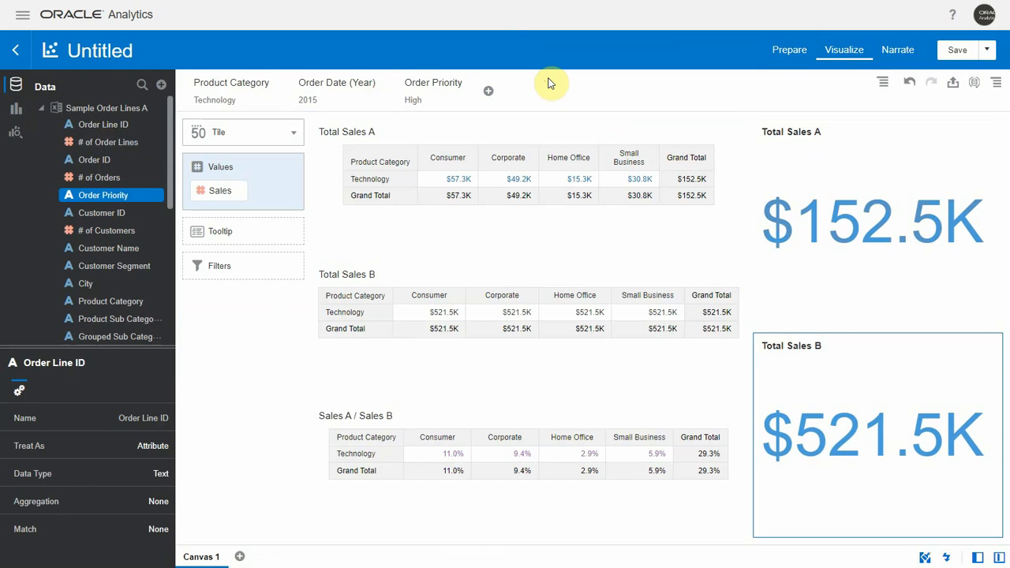